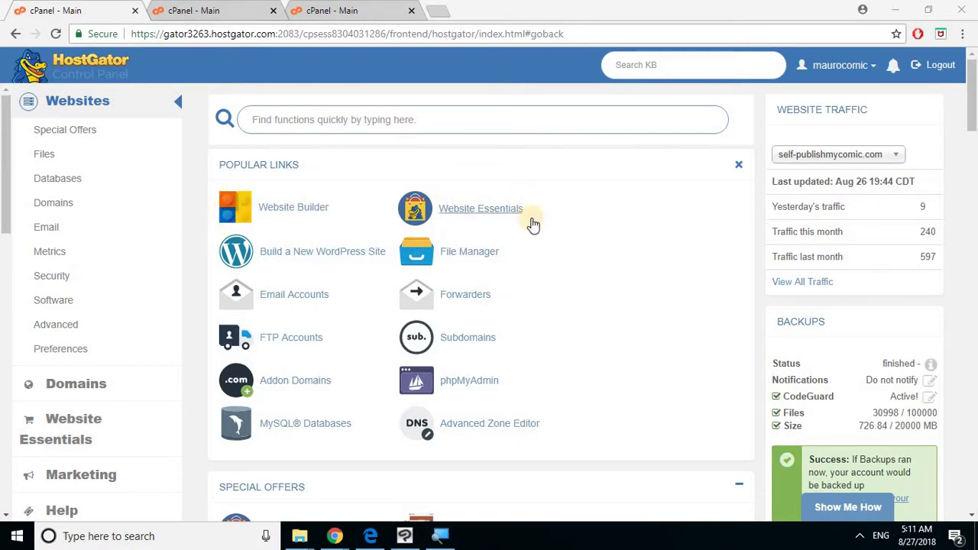
Step: Open the WordPress installer through Website Essentials > One Click Installs and reach its domain selection
{"action": "scroll", "coordinate": [533, 227], "scroll_direction": "down", "scroll_amount": 2}
{"action": "scroll", "coordinate": [533, 227], "scroll_direction": "up", "scroll_amount": 2}
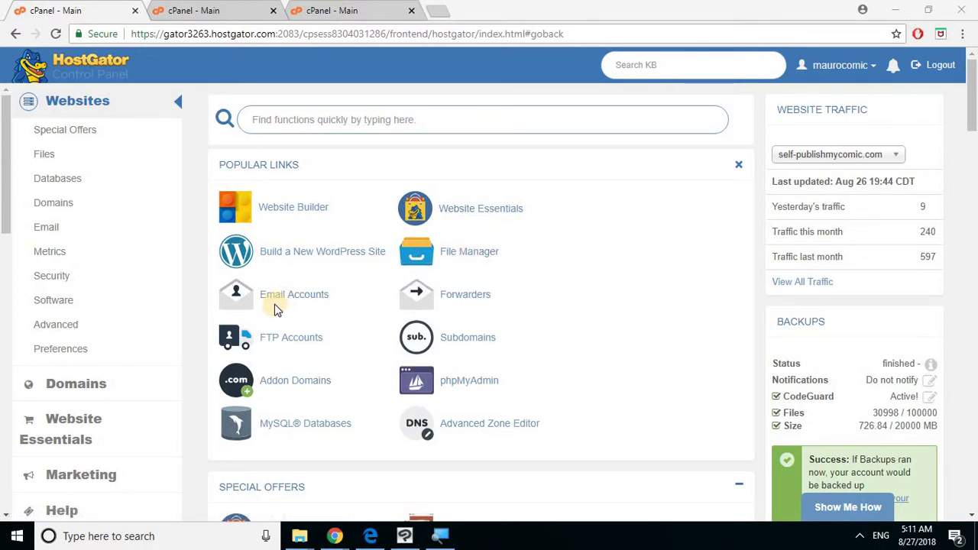
{"action": "left_click", "coordinate": [77, 419]}
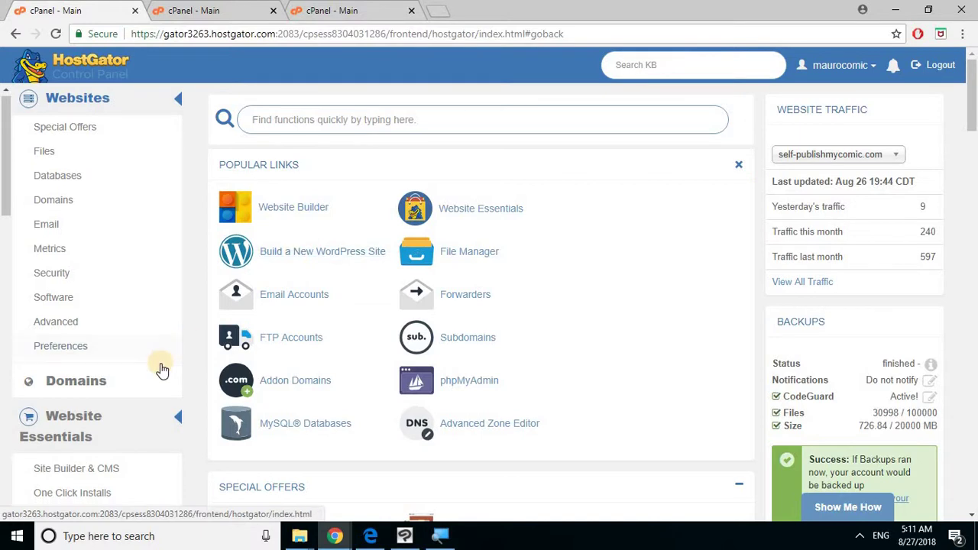
{"action": "scroll", "coordinate": [145, 382], "scroll_direction": "down", "scroll_amount": 2}
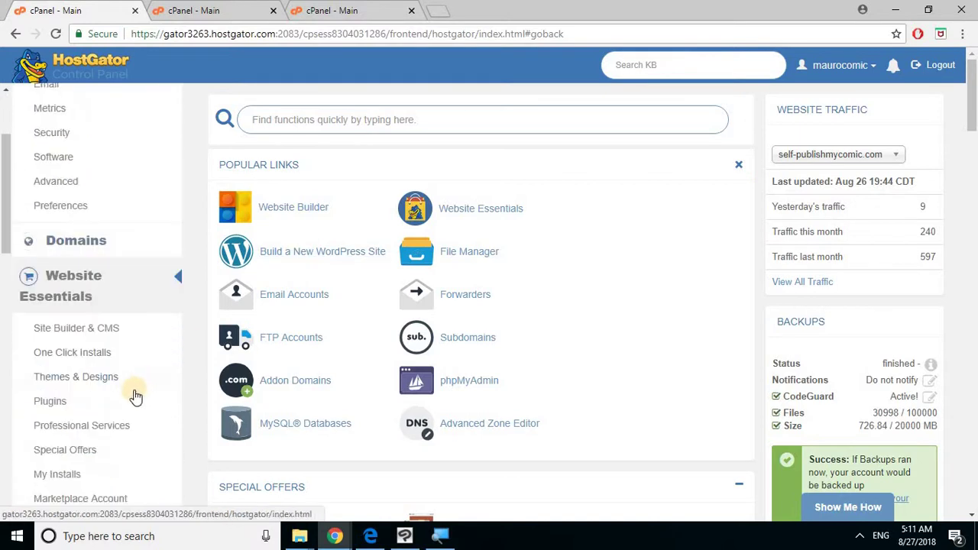
{"action": "left_click", "coordinate": [108, 360]}
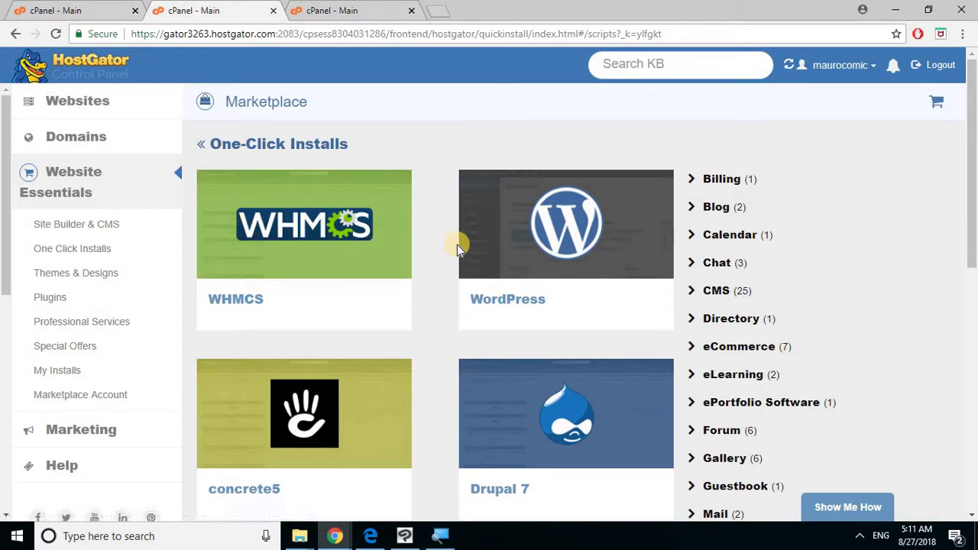
{"action": "left_click", "coordinate": [317, 12]}
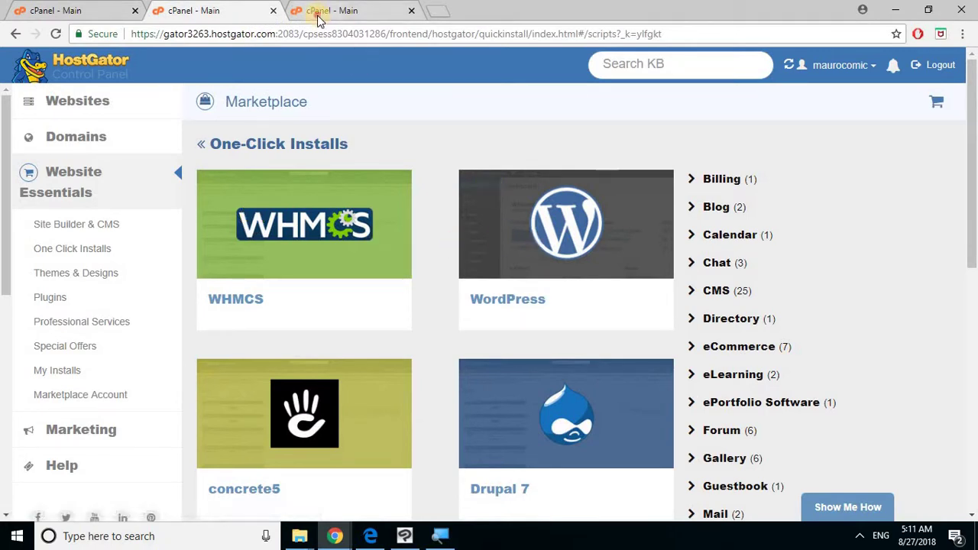
{"action": "scroll", "coordinate": [296, 184], "scroll_direction": "up", "scroll_amount": 3}
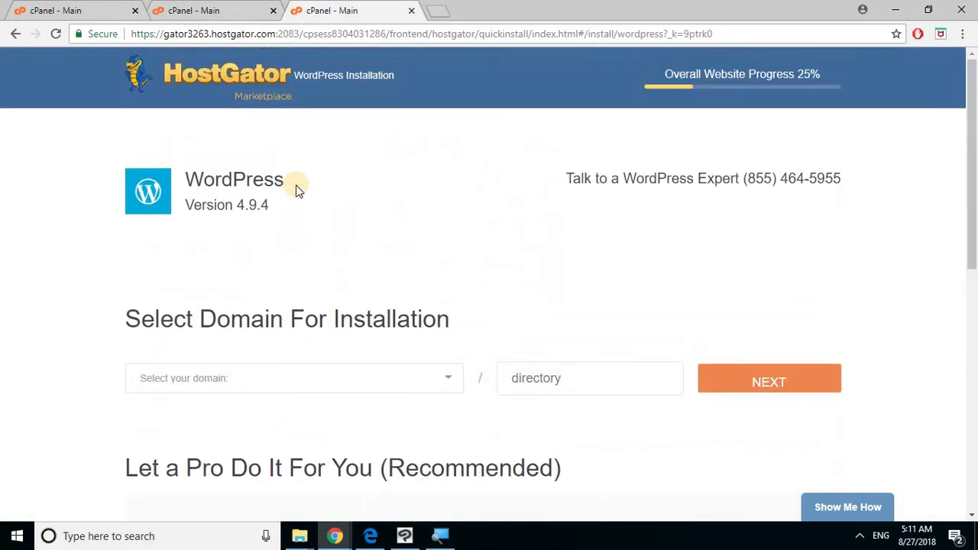
{"action": "scroll", "coordinate": [442, 302], "scroll_direction": "down", "scroll_amount": 1}
{"action": "scroll", "coordinate": [442, 303], "scroll_direction": "down", "scroll_amount": 1}
Step: Choose stupidessays.self-publishmycomic.com as the WordPress install domain
{"action": "left_click", "coordinate": [443, 308]}
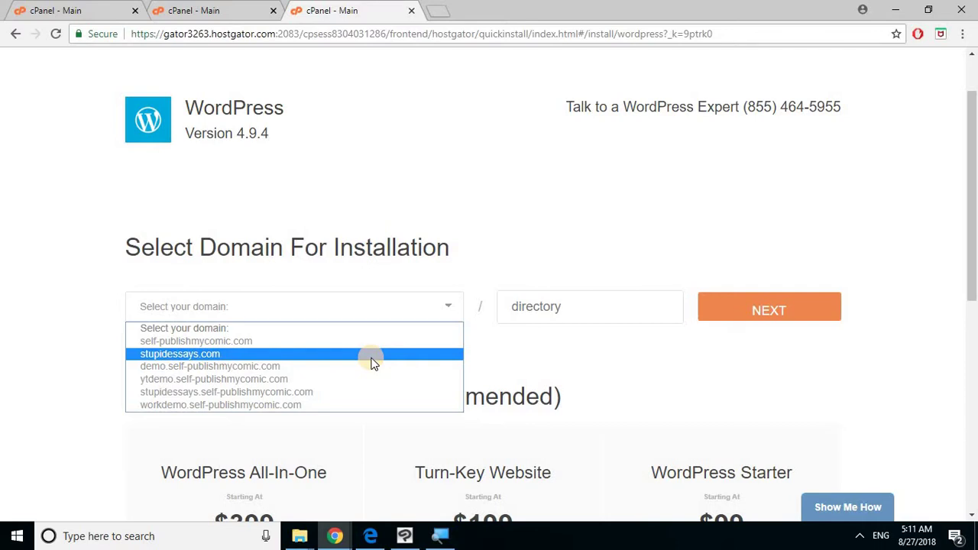
{"action": "left_click", "coordinate": [547, 251]}
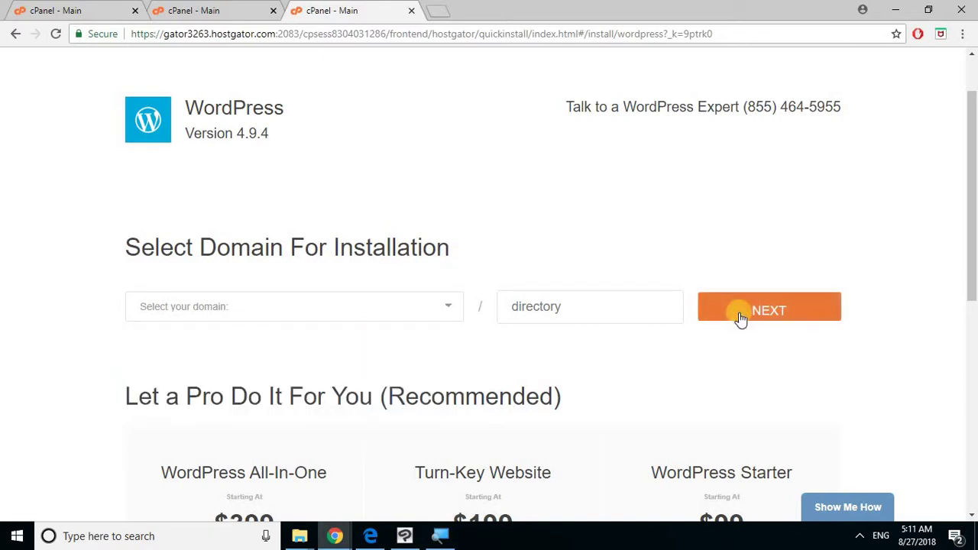
{"action": "left_click", "coordinate": [447, 321]}
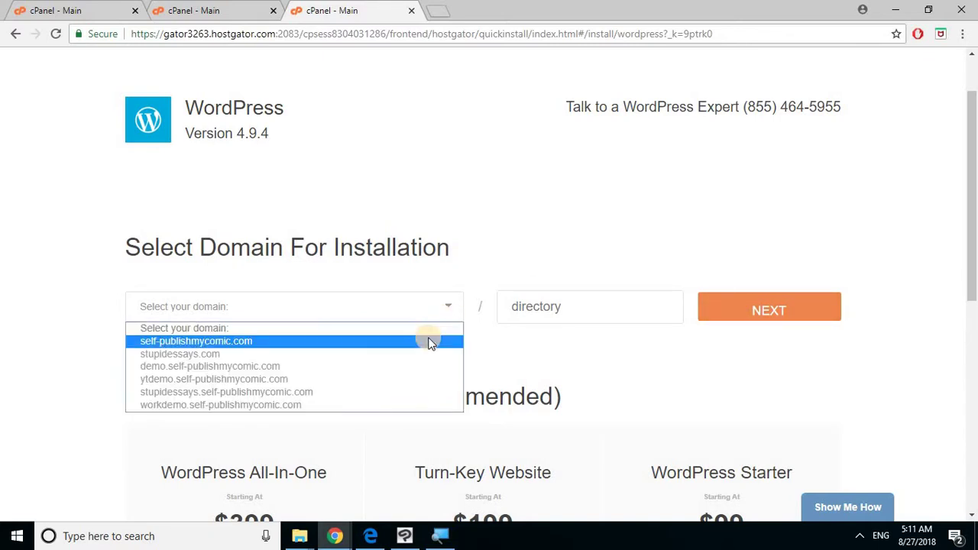
{"action": "left_click", "coordinate": [416, 392]}
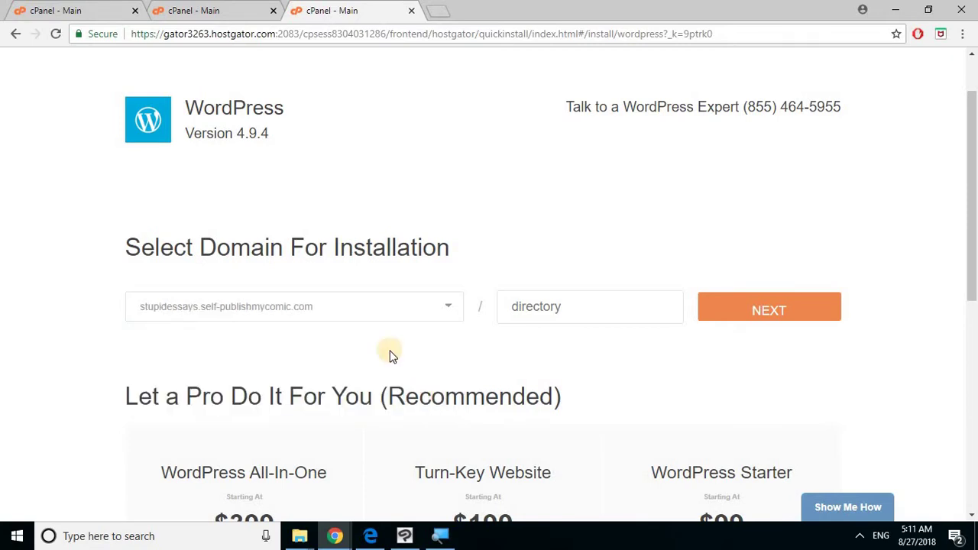
{"action": "left_click", "coordinate": [812, 324]}
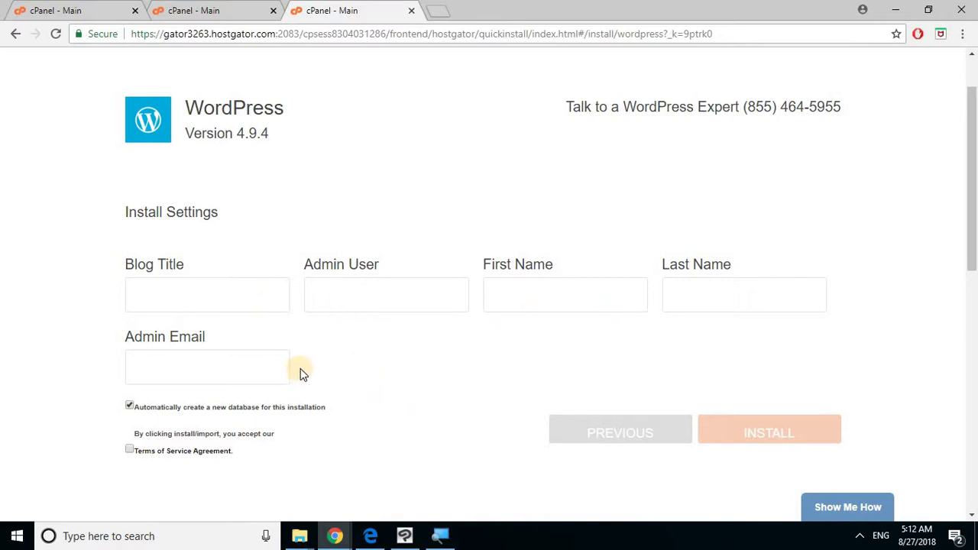
{"action": "scroll", "coordinate": [305, 313], "scroll_direction": "down", "scroll_amount": 1}
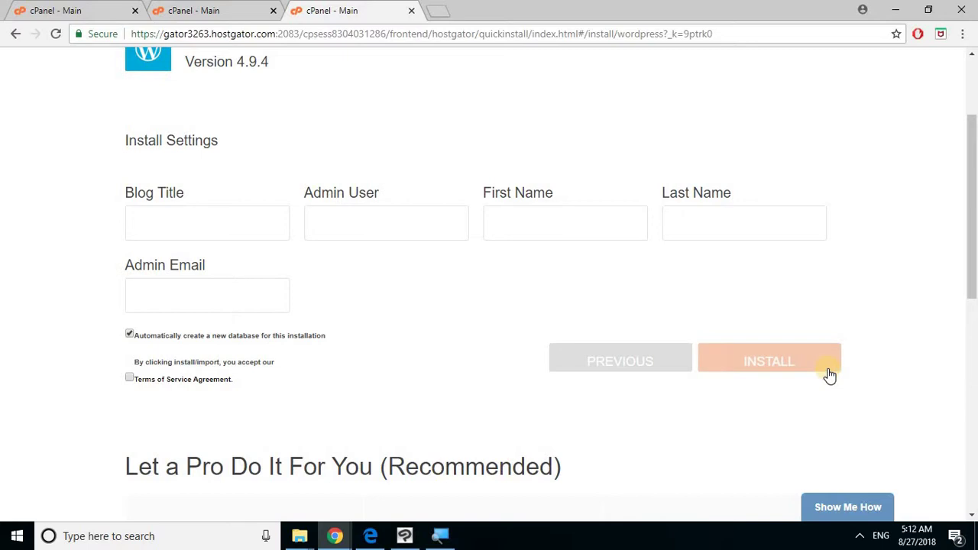
{"action": "scroll", "coordinate": [810, 370], "scroll_direction": "up", "scroll_amount": 1}
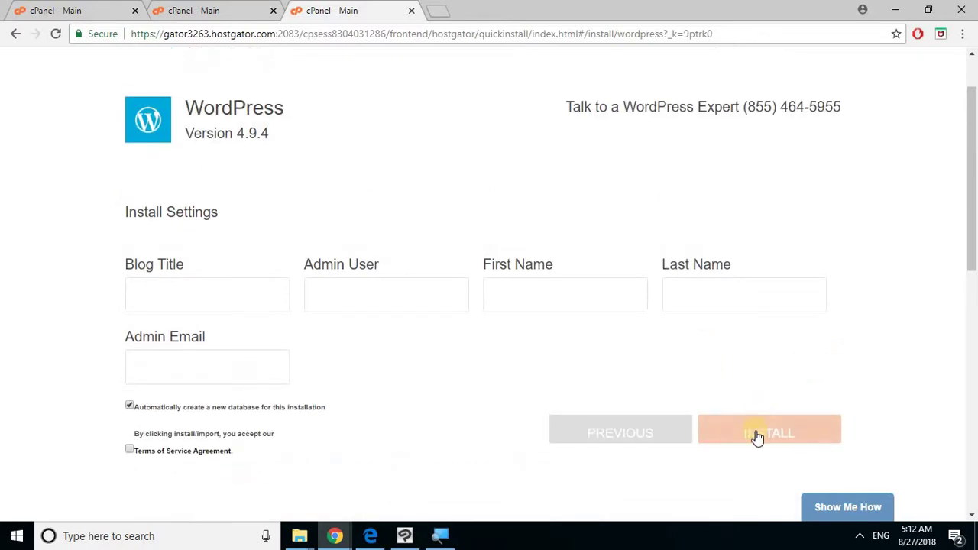
{"action": "scroll", "coordinate": [405, 126], "scroll_direction": "up", "scroll_amount": 1}
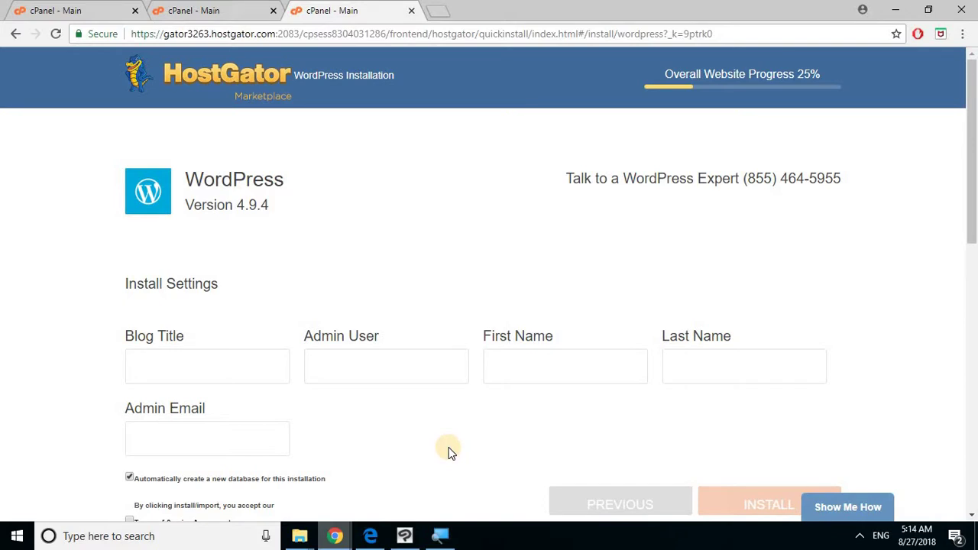
Step: Switch to the Self-publish My Comic Dashboard window and scroll through its panels
{"action": "mouse_move", "coordinate": [334, 537]}
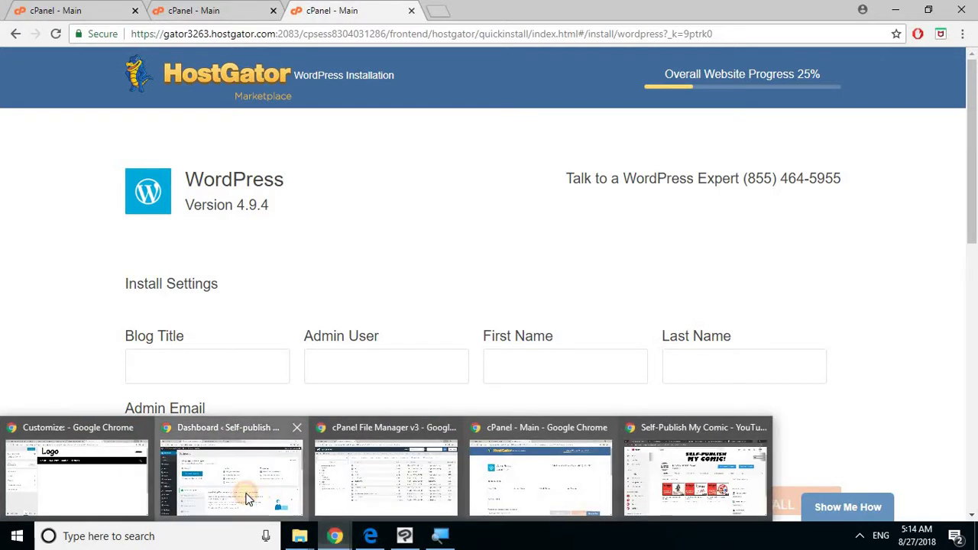
{"action": "left_click", "coordinate": [247, 495]}
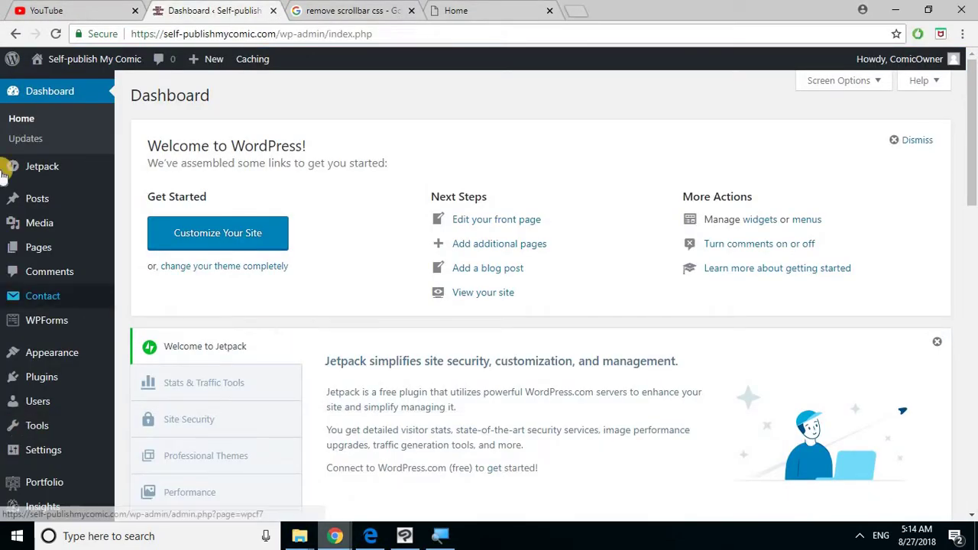
{"action": "mouse_move", "coordinate": [42, 167]}
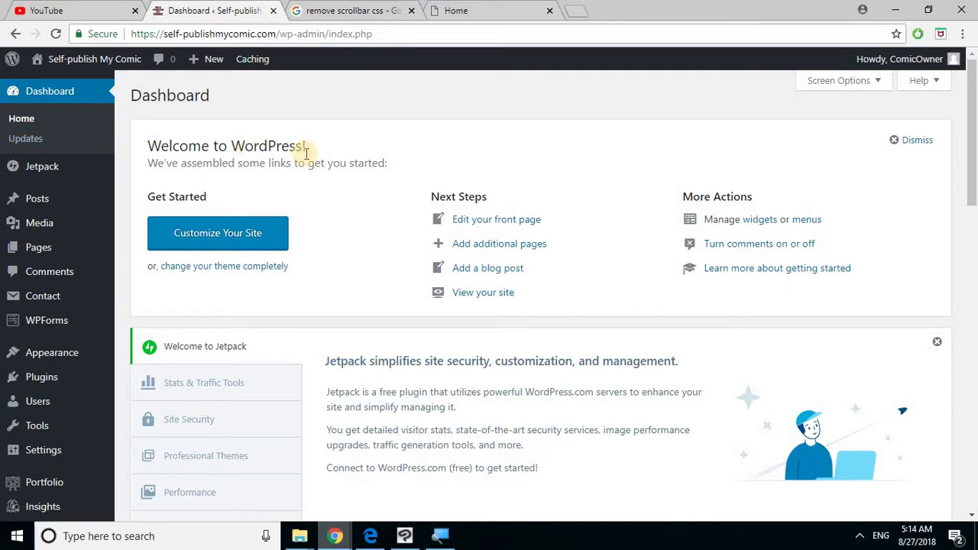
{"action": "scroll", "coordinate": [306, 153], "scroll_direction": "down", "scroll_amount": 3}
{"action": "scroll", "coordinate": [306, 159], "scroll_direction": "down", "scroll_amount": 9}
{"action": "scroll", "coordinate": [306, 153], "scroll_direction": "up", "scroll_amount": 10}
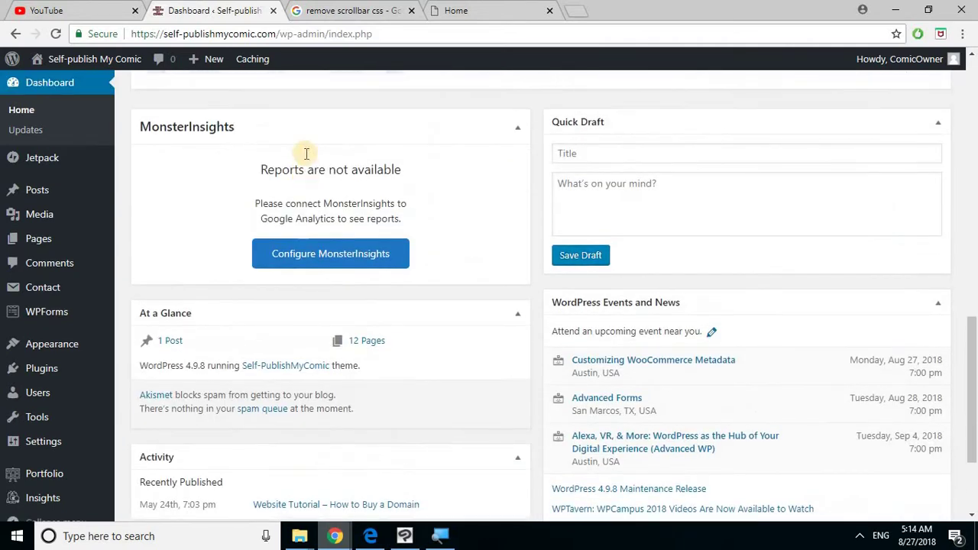
{"action": "scroll", "coordinate": [306, 153], "scroll_direction": "up", "scroll_amount": 2}
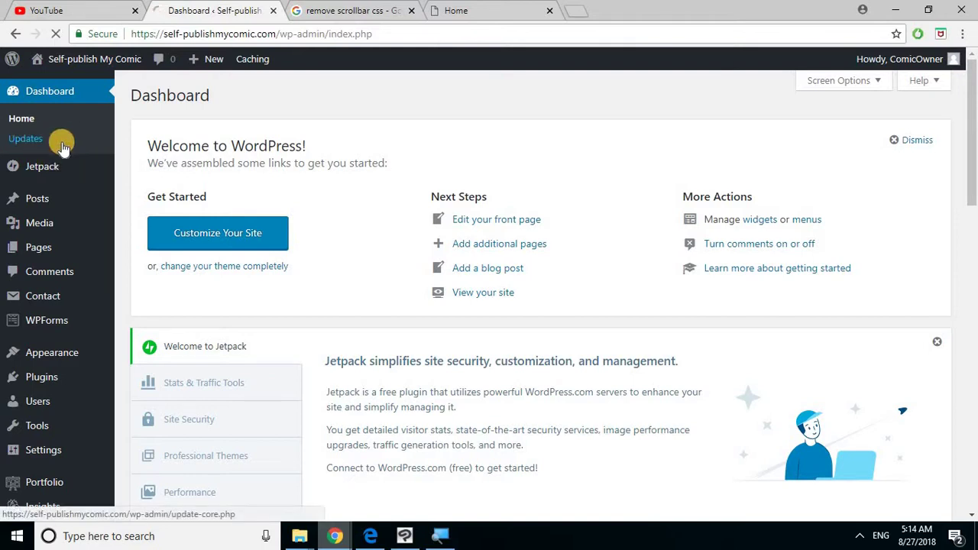
Step: Open Dashboard > Updates to confirm WordPress 4.9.8, plugins and themes are up to date
{"action": "left_click", "coordinate": [62, 142]}
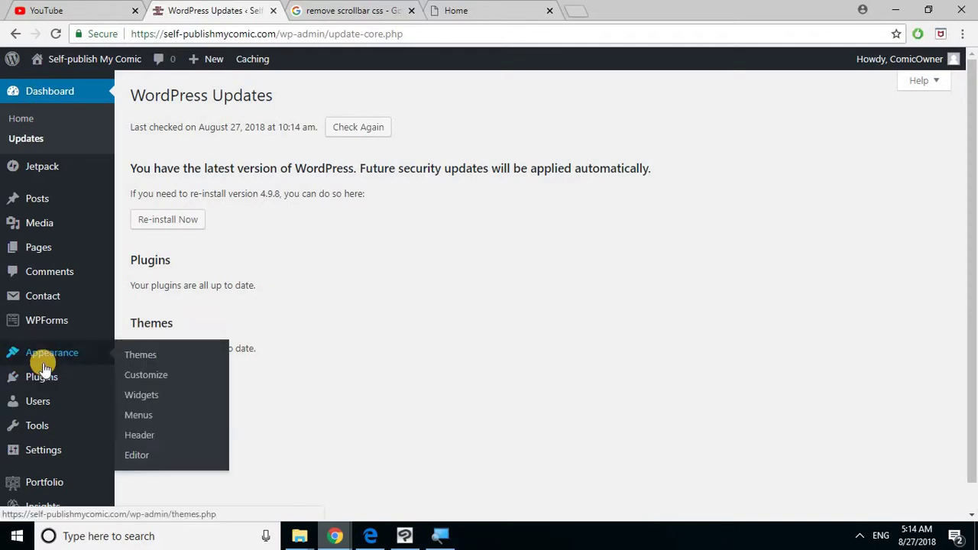
{"action": "mouse_move", "coordinate": [42, 243]}
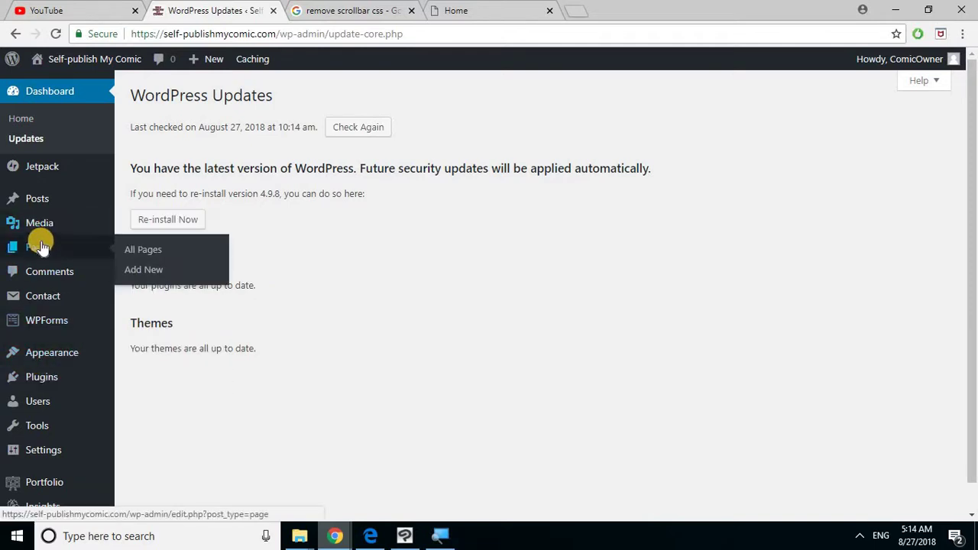
{"action": "mouse_move", "coordinate": [59, 356]}
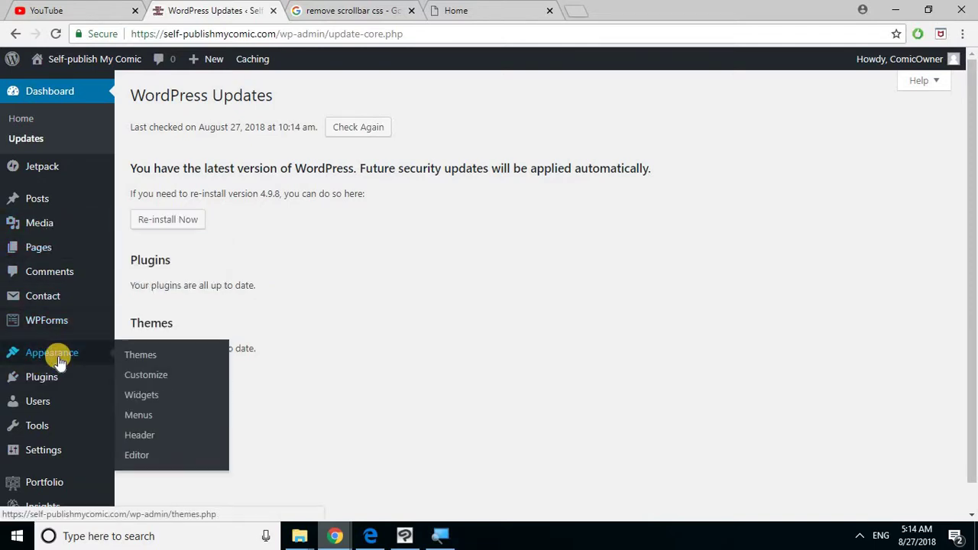
{"action": "scroll", "coordinate": [59, 356], "scroll_direction": "down", "scroll_amount": 1}
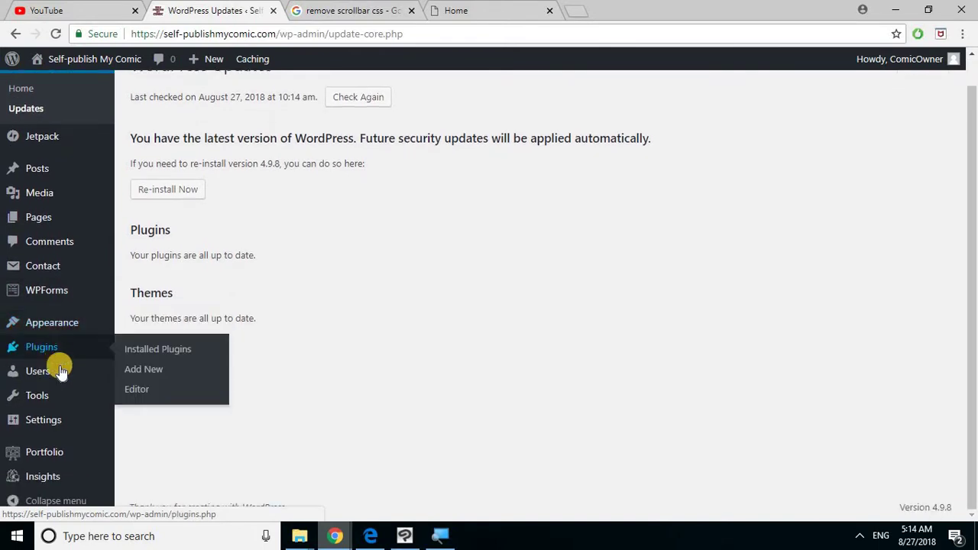
{"action": "left_click", "coordinate": [52, 420]}
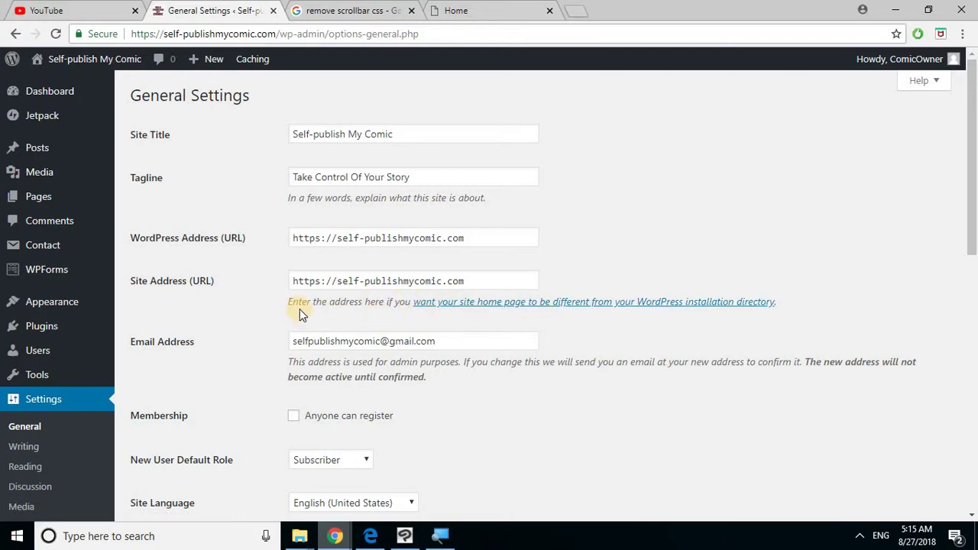
{"action": "scroll", "coordinate": [255, 298], "scroll_direction": "down", "scroll_amount": 1}
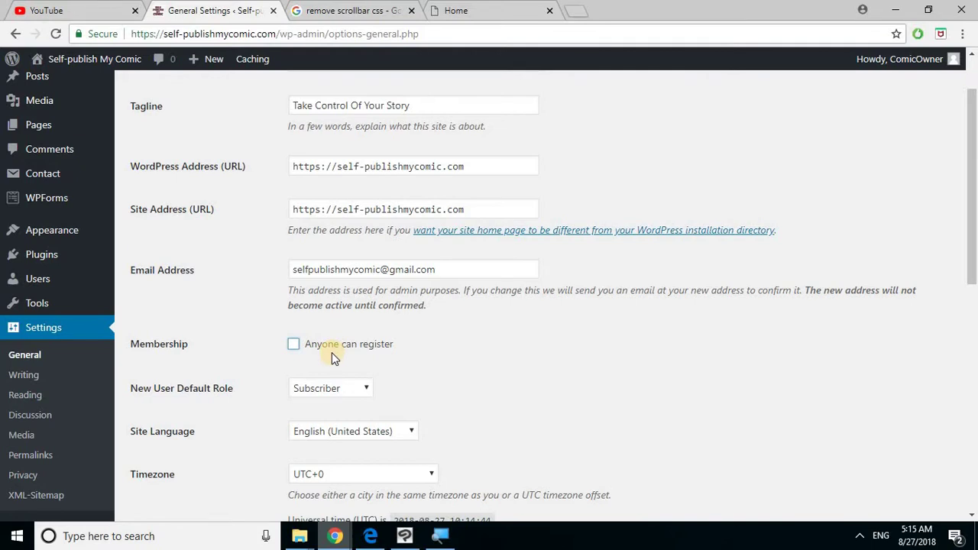
{"action": "scroll", "coordinate": [333, 352], "scroll_direction": "down", "scroll_amount": 7}
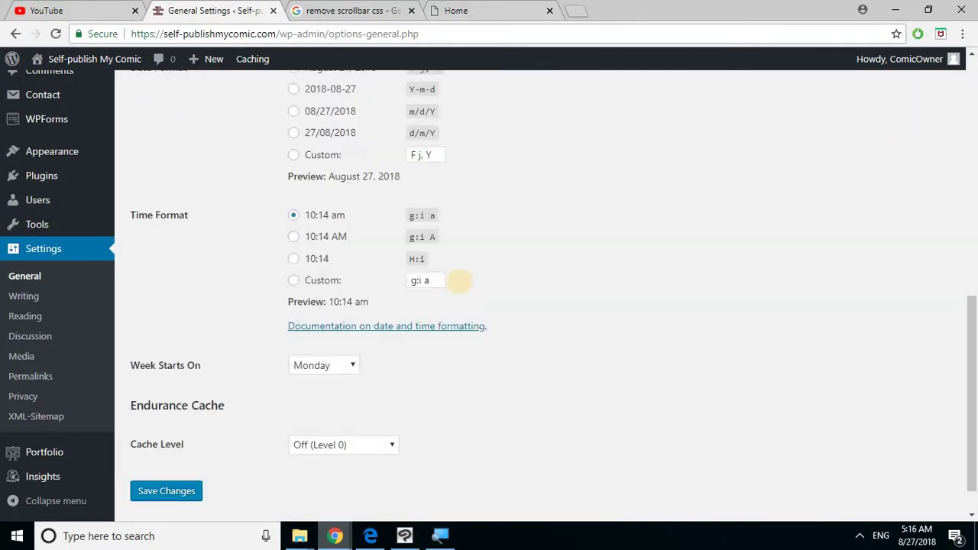
{"action": "scroll", "coordinate": [458, 283], "scroll_direction": "down", "scroll_amount": 1}
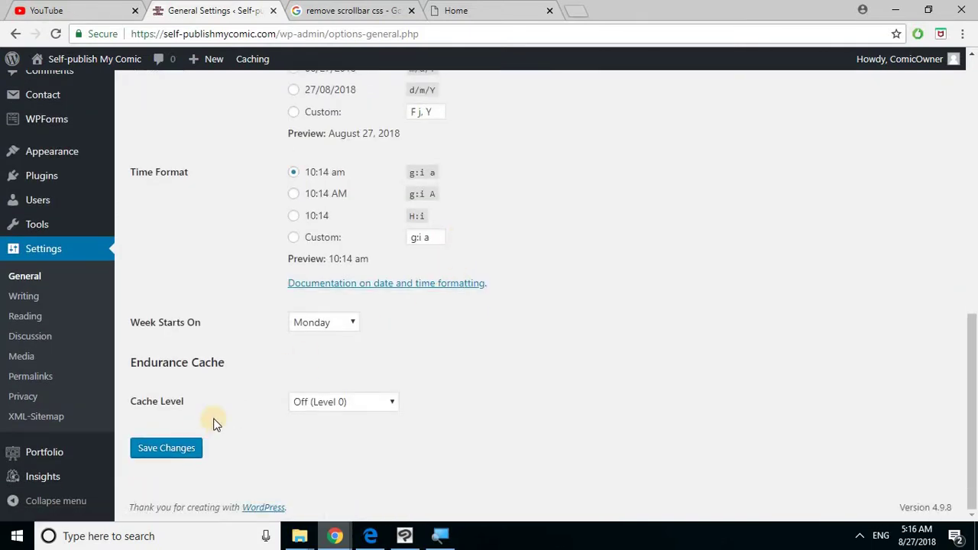
Step: Set the permalink structure to Post name in Settings > Permalinks
{"action": "left_click", "coordinate": [47, 386]}
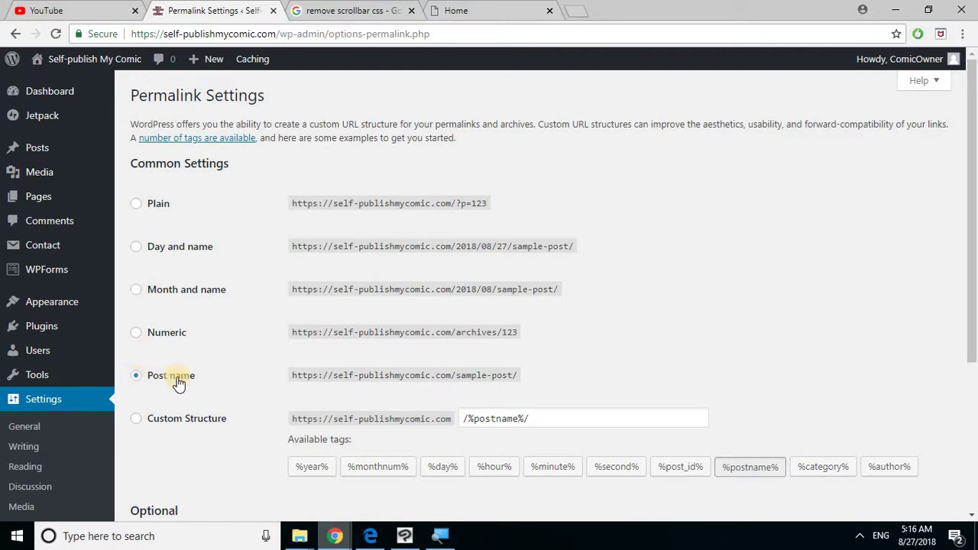
{"action": "scroll", "coordinate": [176, 380], "scroll_direction": "down", "scroll_amount": 3}
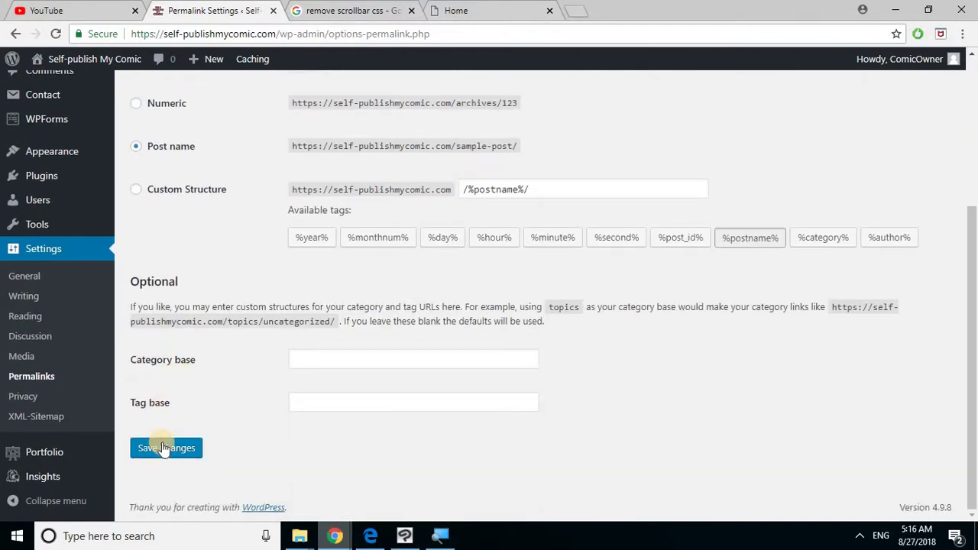
{"action": "mouse_move", "coordinate": [47, 224]}
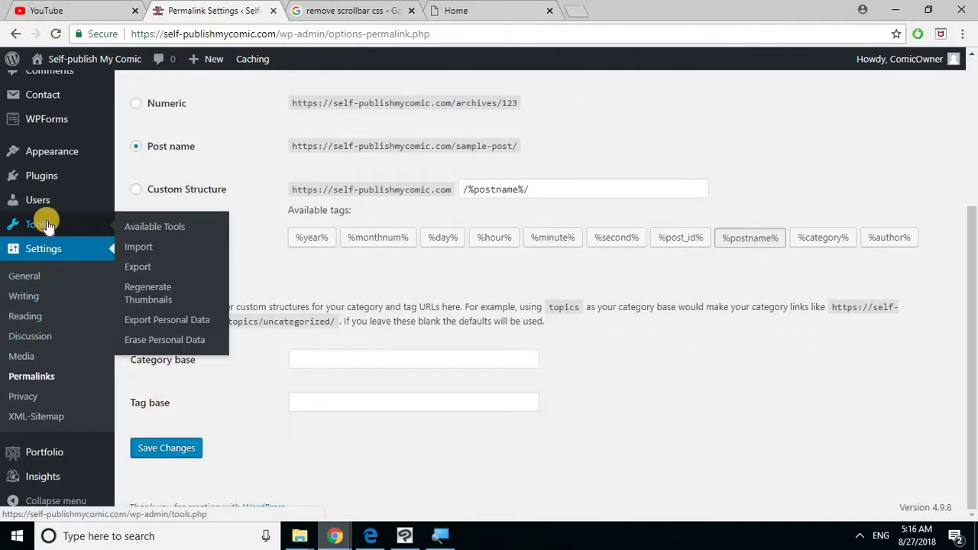
{"action": "scroll", "coordinate": [48, 224], "scroll_direction": "up", "scroll_amount": 3}
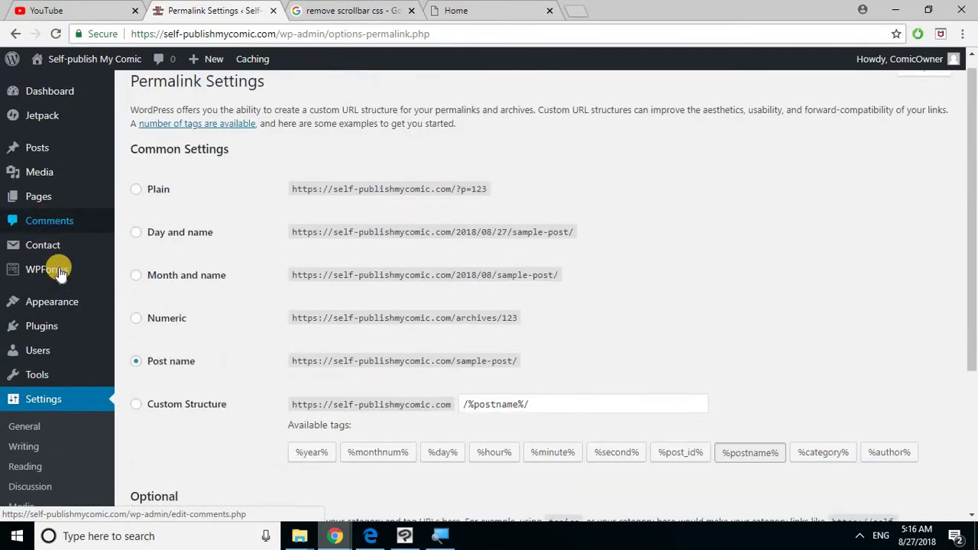
{"action": "mouse_move", "coordinate": [53, 324]}
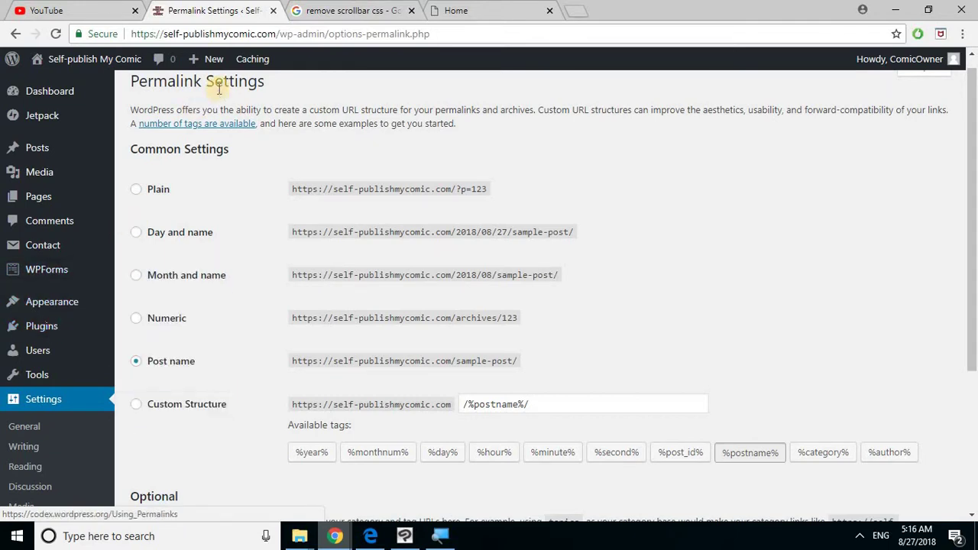
Step: Open Caching > Cache Settings from the admin bar, then go to Appearance > Themes
{"action": "mouse_move", "coordinate": [246, 65]}
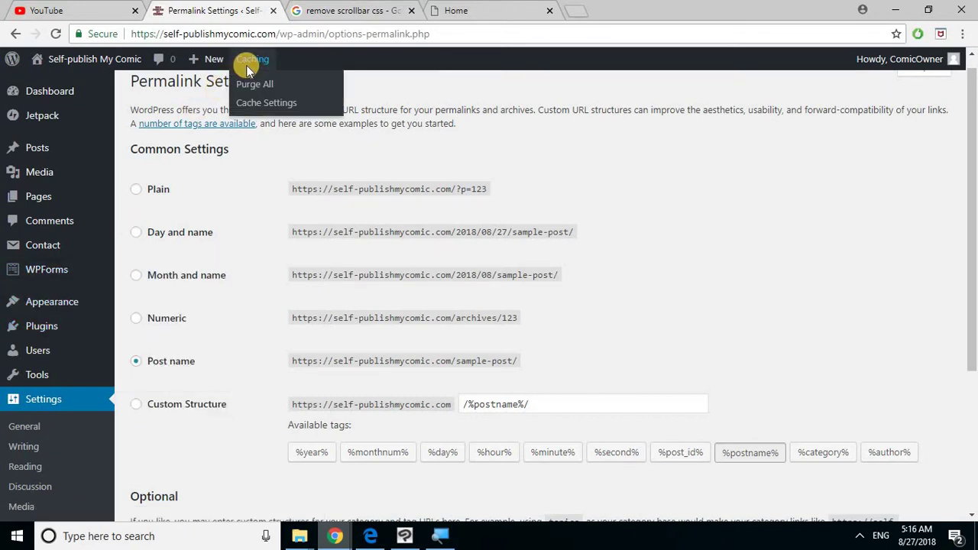
{"action": "left_click", "coordinate": [266, 103]}
{"action": "scroll", "coordinate": [81, 299], "scroll_direction": "up", "scroll_amount": 10}
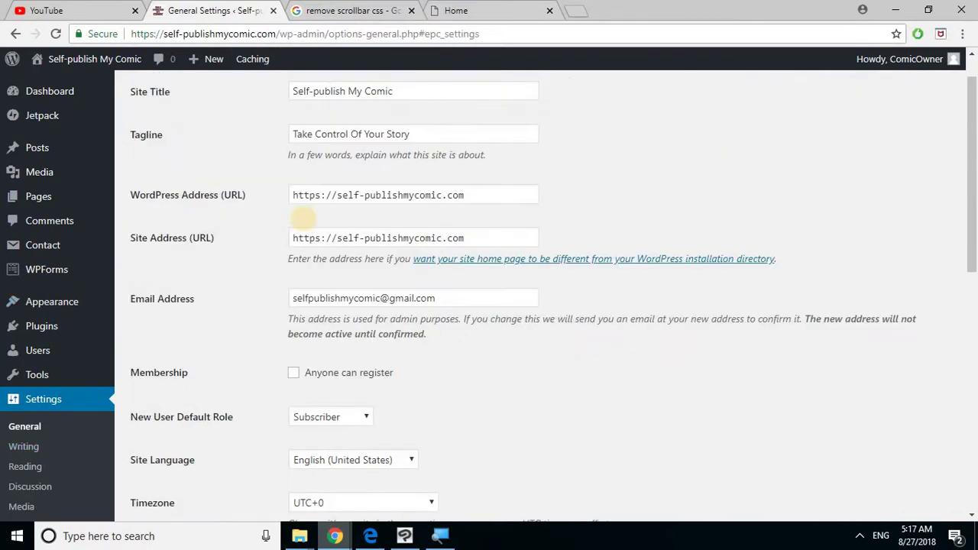
{"action": "mouse_move", "coordinate": [69, 313]}
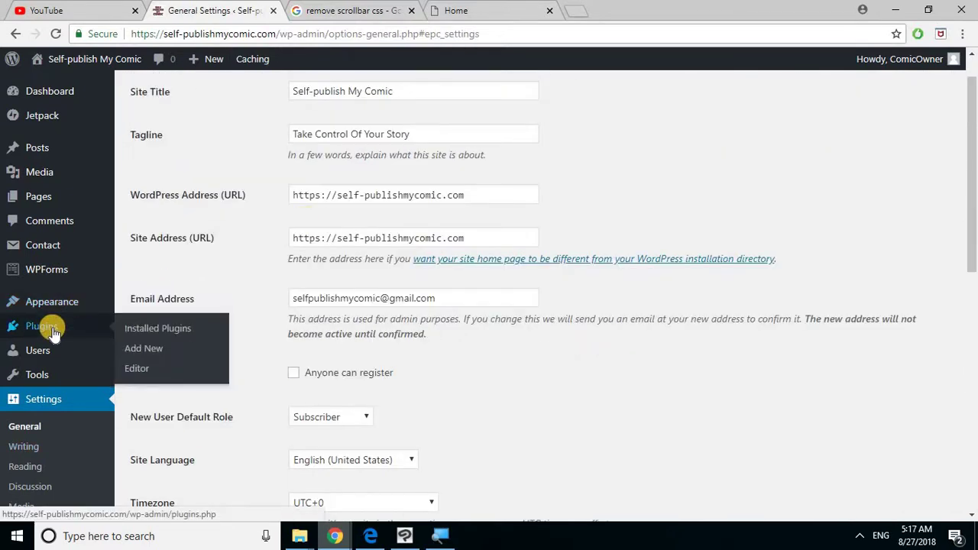
{"action": "left_click", "coordinate": [62, 313]}
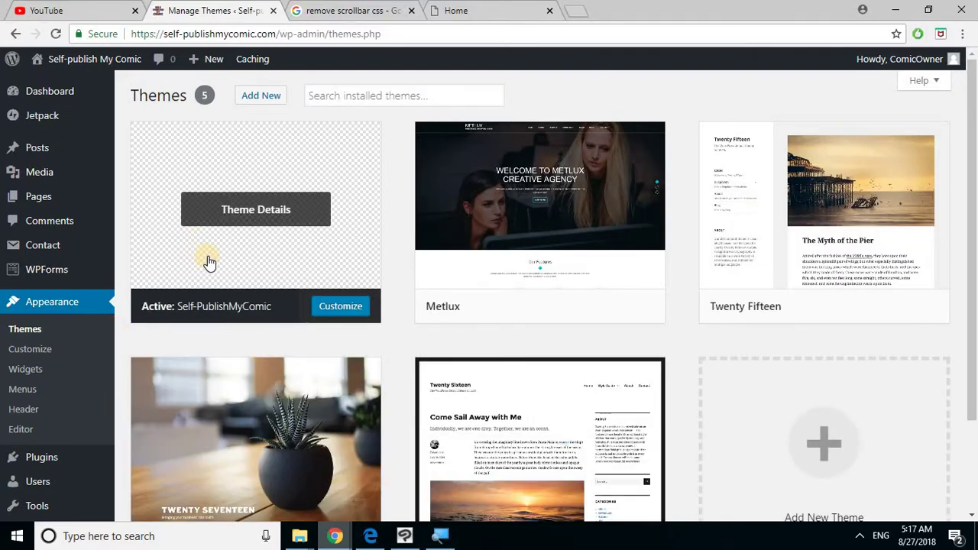
Step: Scroll through the five installed themes, with Self-PublishMyComic active
{"action": "scroll", "coordinate": [222, 267], "scroll_direction": "down", "scroll_amount": 1}
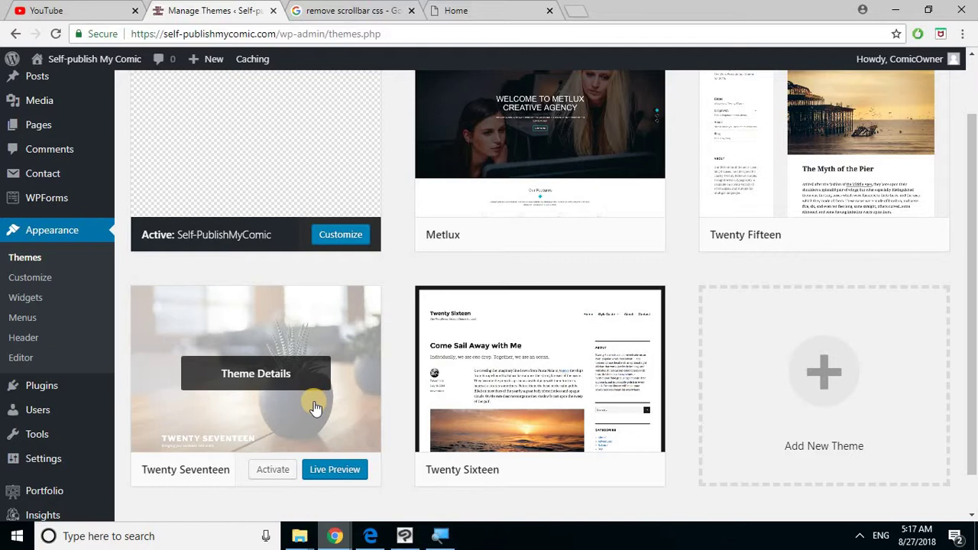
{"action": "scroll", "coordinate": [329, 388], "scroll_direction": "up", "scroll_amount": 1}
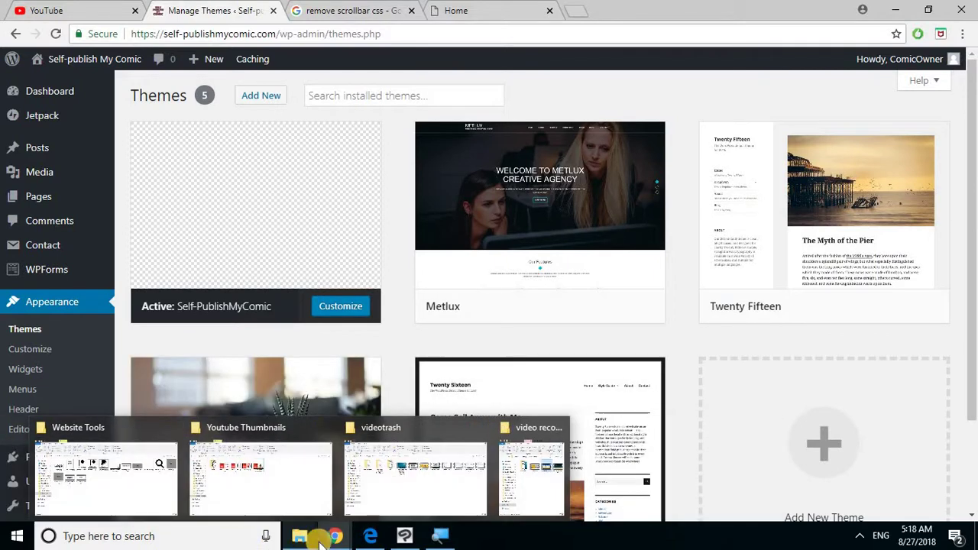
Step: Bring the cPanel - Main window forward and start File Manager from its tabs
{"action": "mouse_move", "coordinate": [323, 541]}
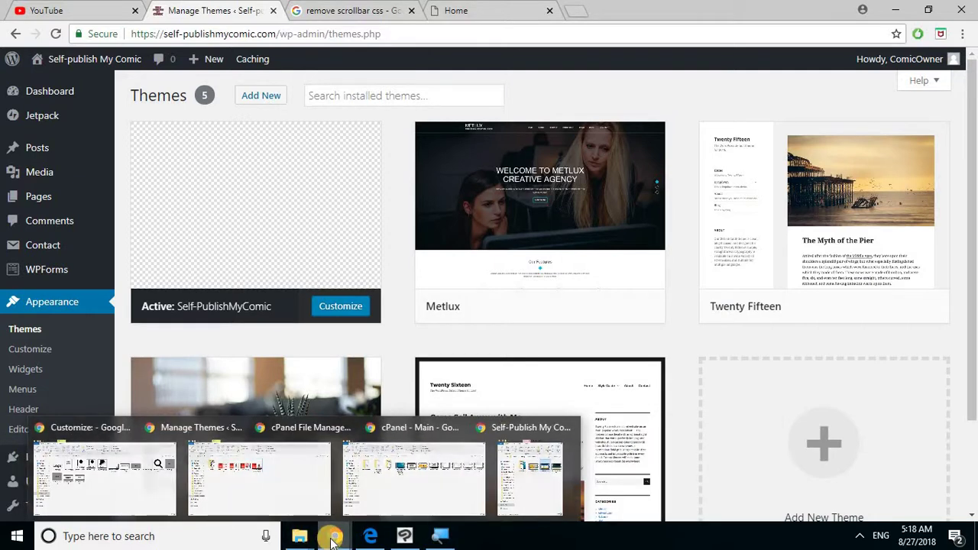
{"action": "mouse_move", "coordinate": [577, 504]}
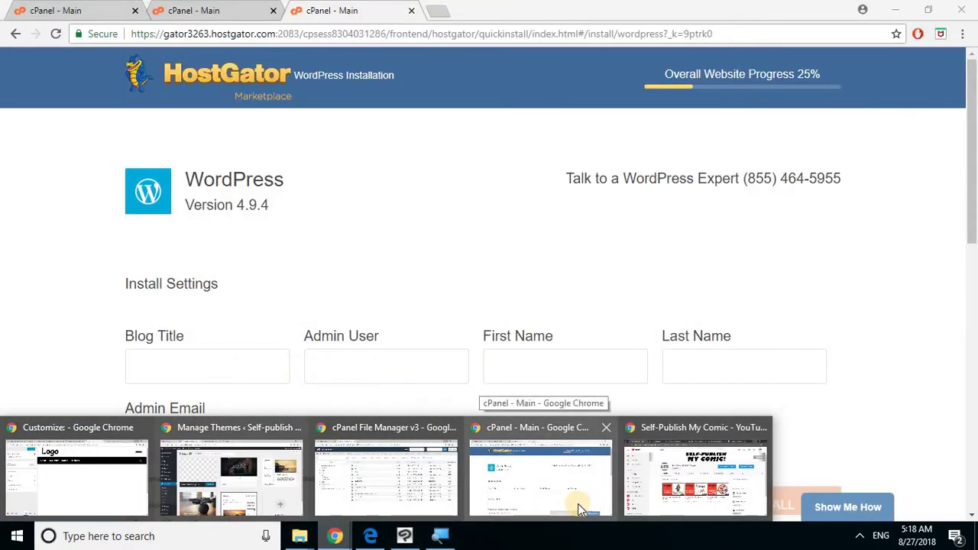
{"action": "left_click", "coordinate": [489, 468]}
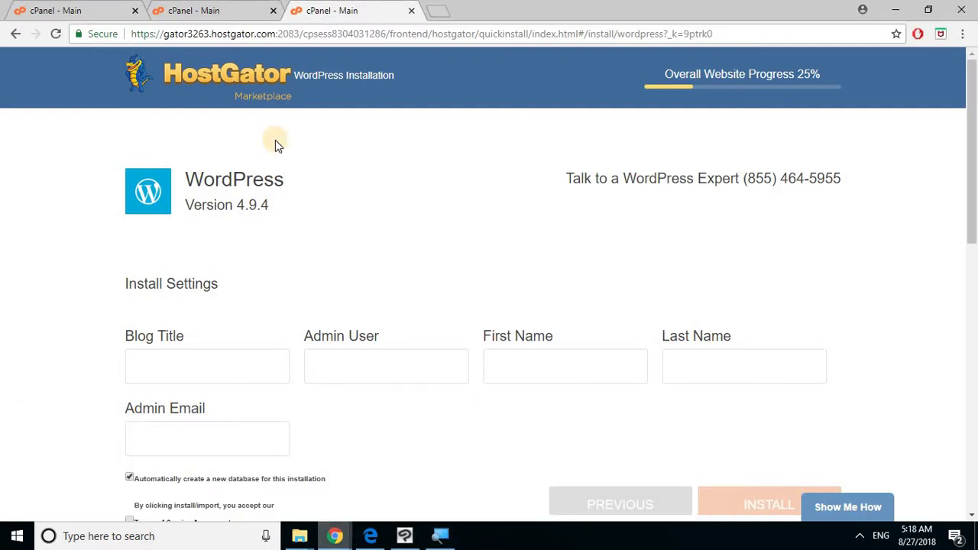
{"action": "left_click", "coordinate": [205, 13]}
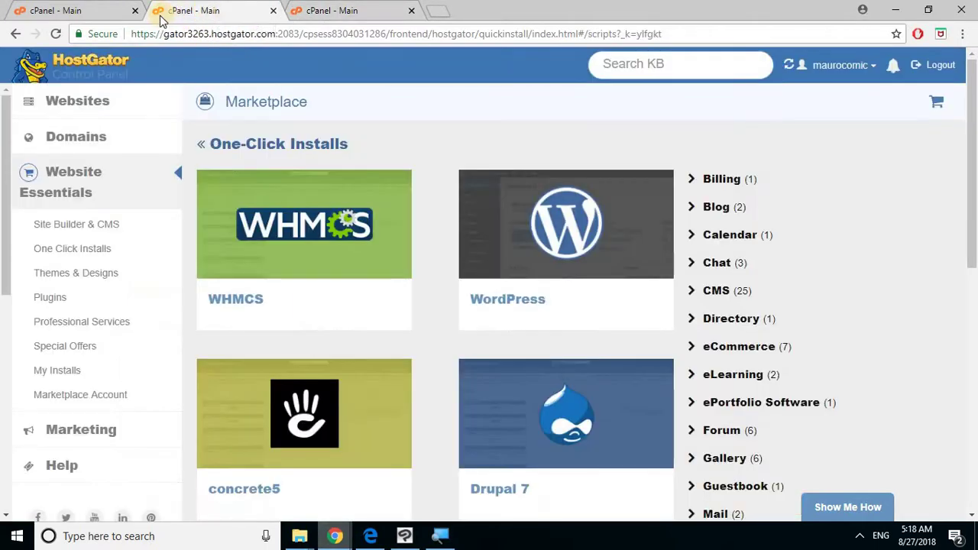
{"action": "left_click", "coordinate": [76, 12]}
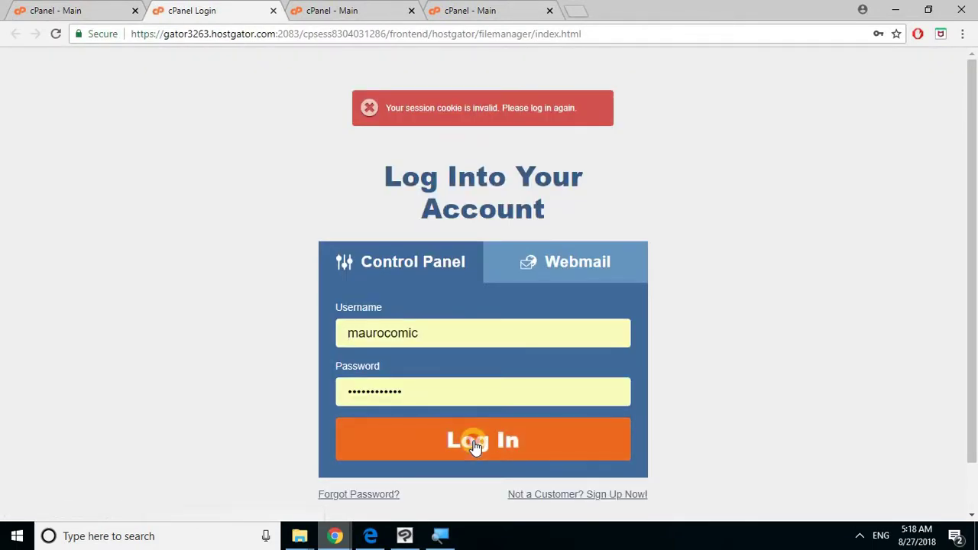
Step: Log in, browse File Manager to public_html/wp-content/themes, then return to the WordPress Themes window
{"action": "left_click", "coordinate": [475, 446]}
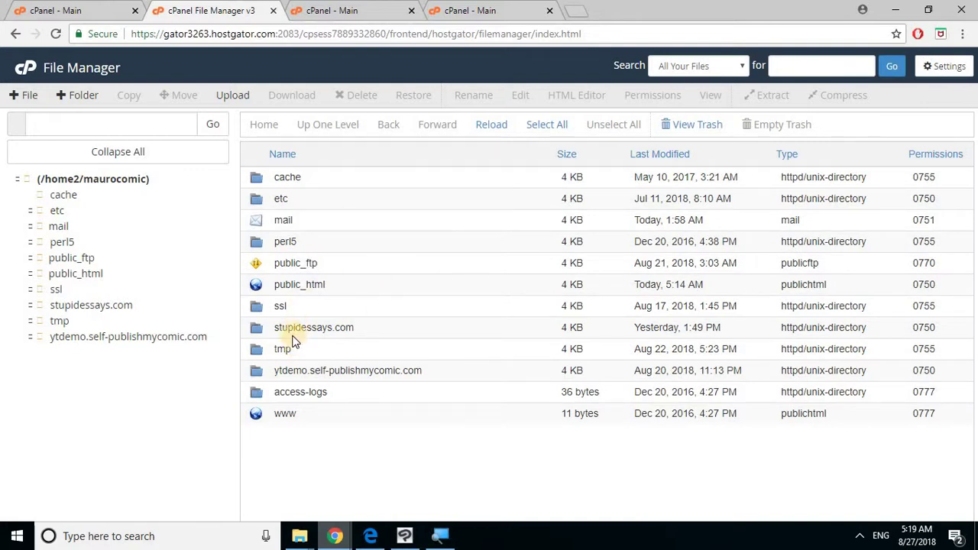
{"action": "left_click", "coordinate": [257, 286]}
{"action": "double_click", "coordinate": [257, 286]}
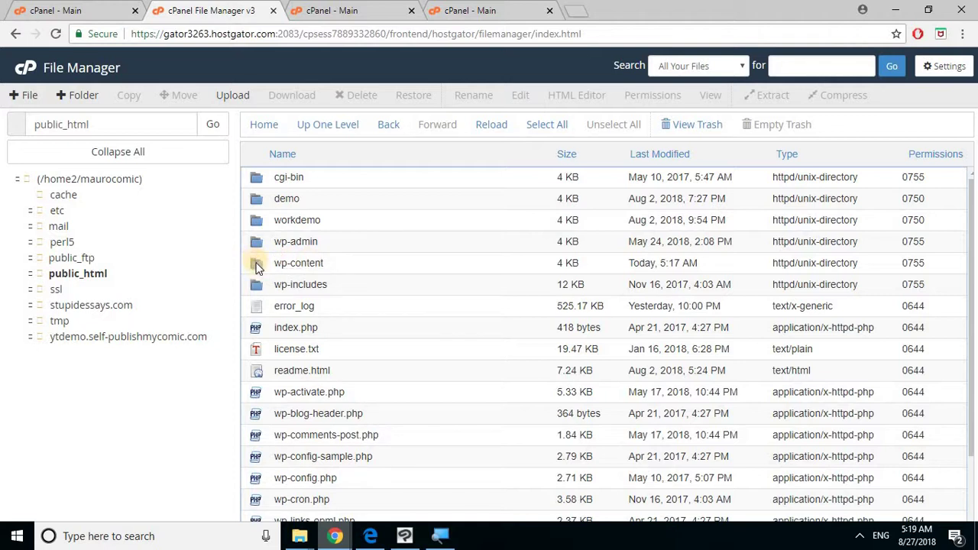
{"action": "double_click", "coordinate": [256, 264]}
{"action": "double_click", "coordinate": [256, 225]}
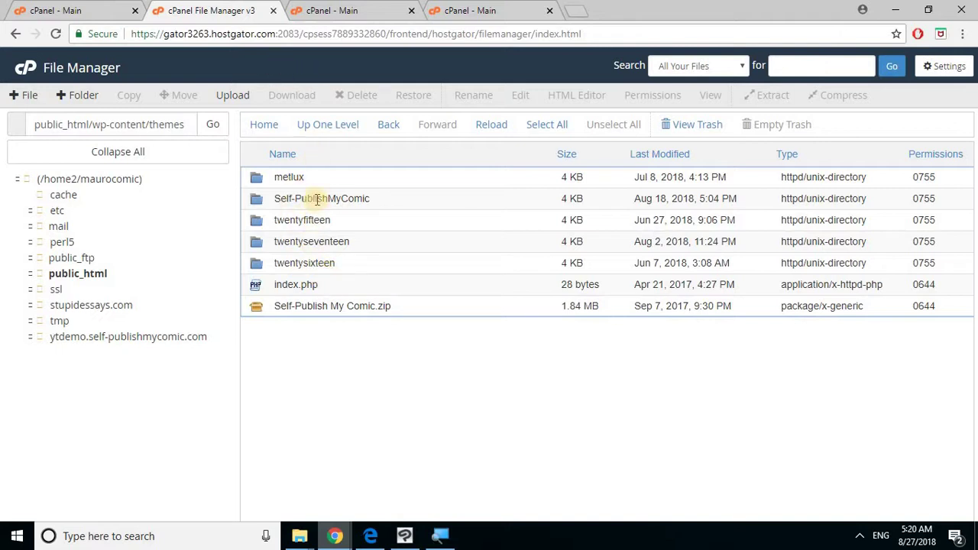
{"action": "mouse_move", "coordinate": [336, 531]}
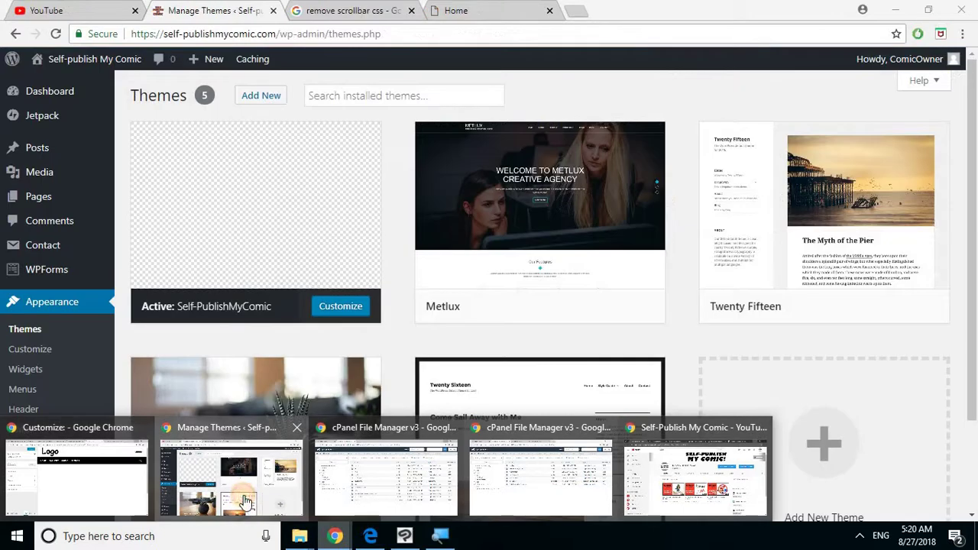
{"action": "left_click", "coordinate": [244, 501]}
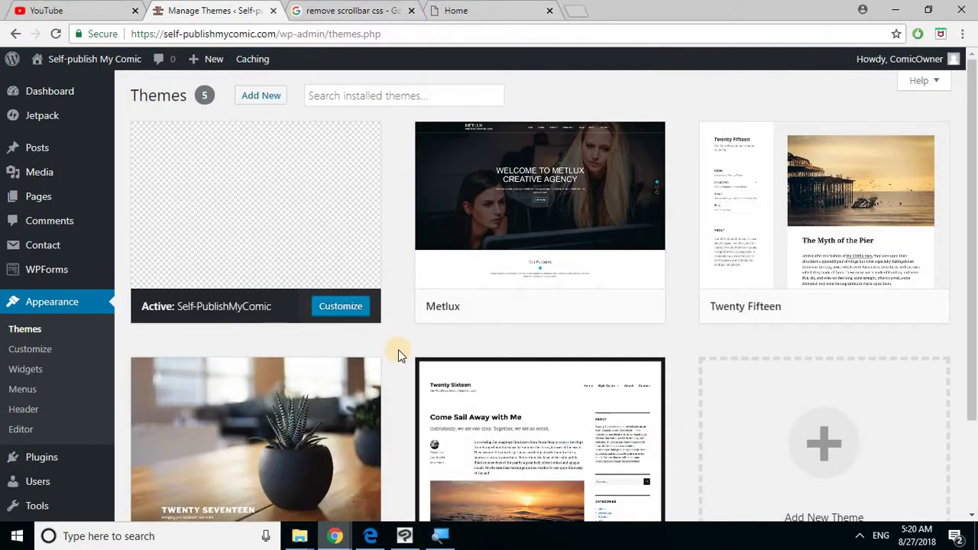